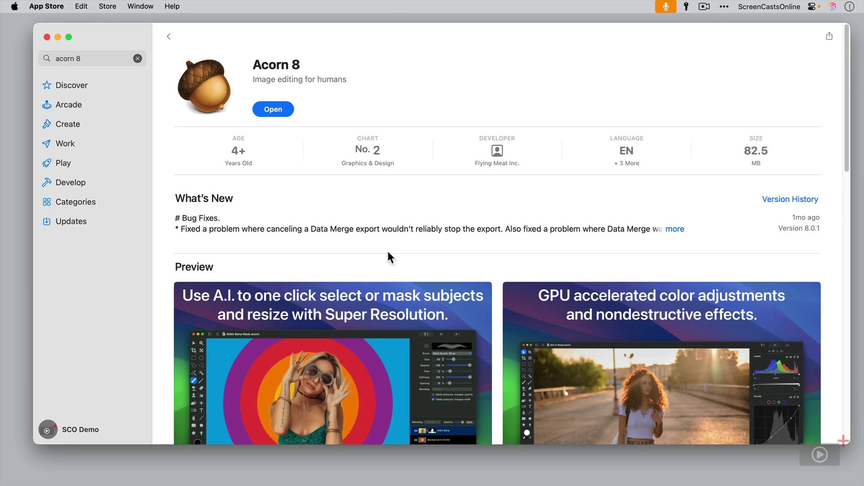
Step: Switch to Safari and open the Flying Meat online store from the site footer
{"action": "key", "text": "super+Tab"}
{"action": "key", "text": "super+Tab"}
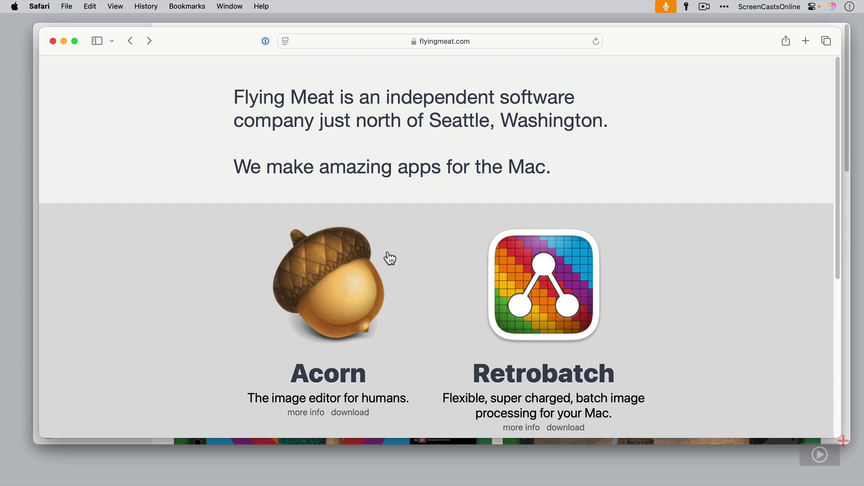
{"action": "scroll", "coordinate": [390, 257], "scroll_direction": "down", "scroll_amount": 6}
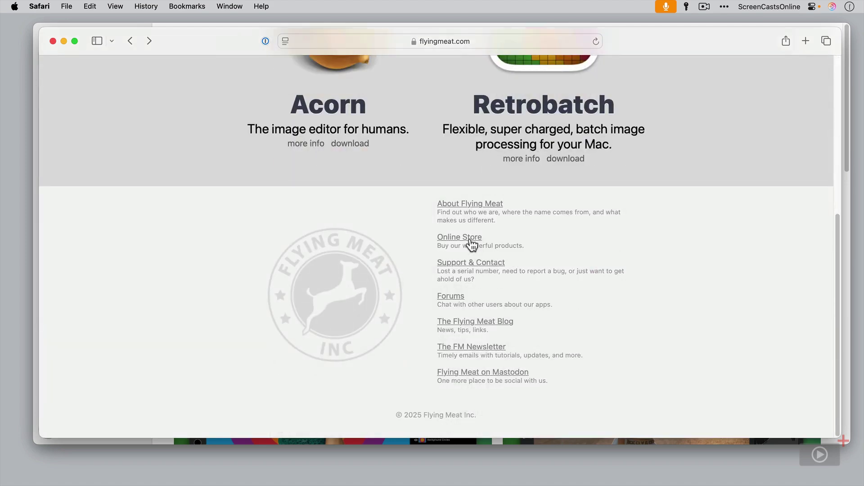
{"action": "left_click", "coordinate": [469, 238]}
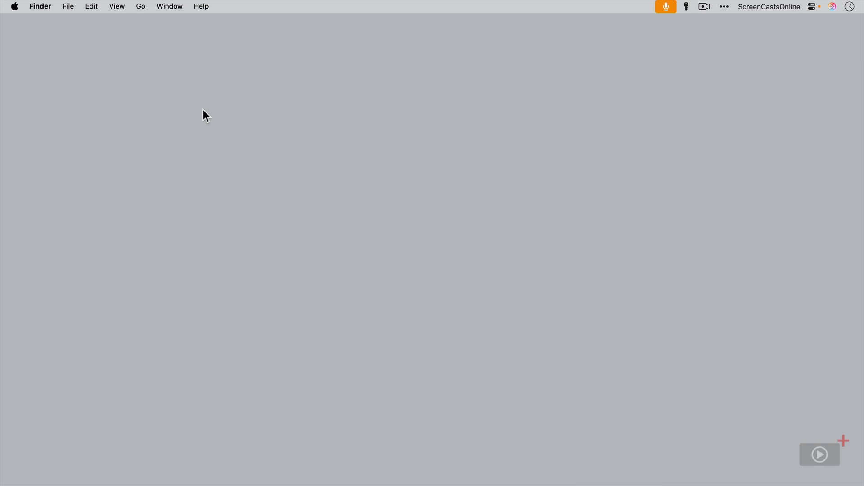
Step: Launch Acorn 8 through a Spotlight search for 'acorn'
{"action": "key", "text": "super+space"}
{"action": "key", "text": "Return"}
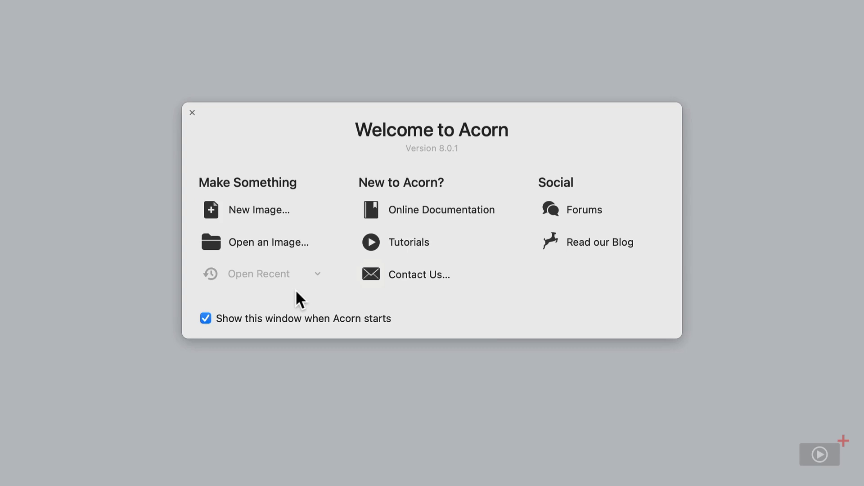
Step: Scroll through the Acorn 8 Docs tutorials page in Safari, then close it
{"action": "left_click", "coordinate": [405, 247]}
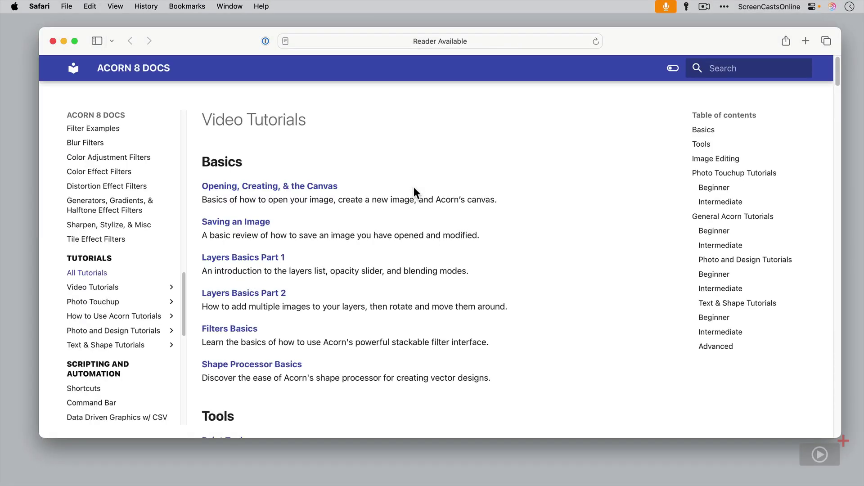
{"action": "scroll", "coordinate": [421, 263], "scroll_direction": "down", "scroll_amount": 10}
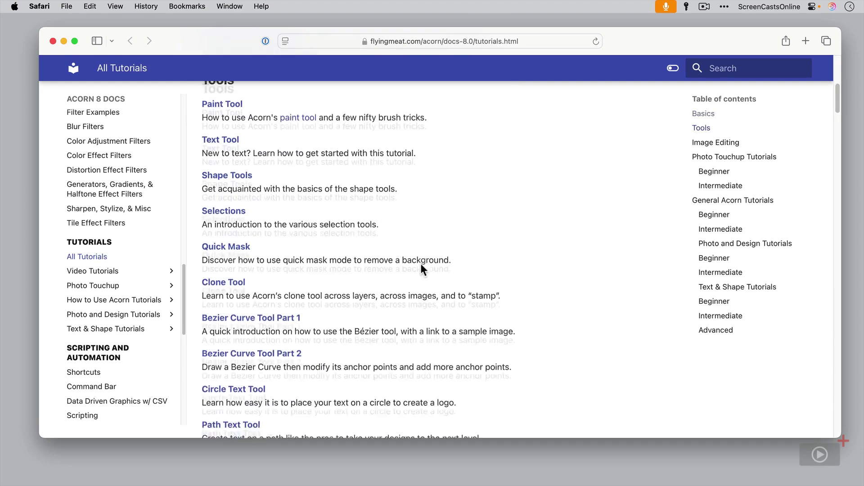
{"action": "scroll", "coordinate": [420, 263], "scroll_direction": "down", "scroll_amount": 15}
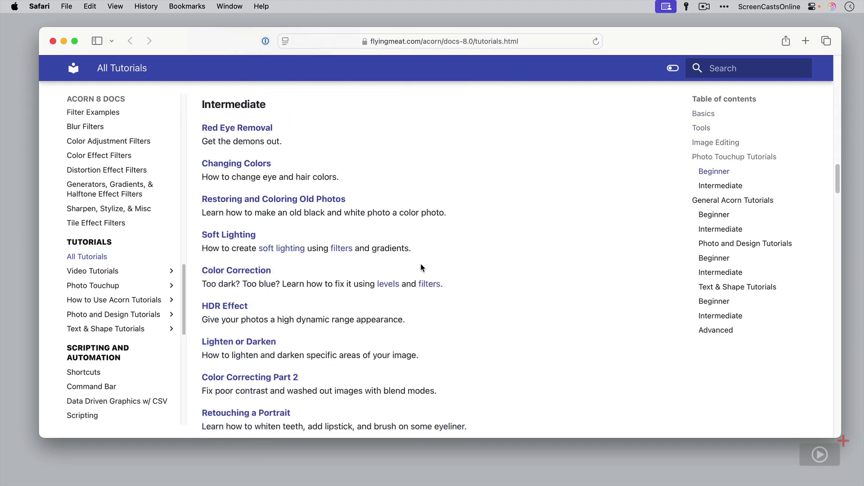
{"action": "scroll", "coordinate": [421, 268], "scroll_direction": "down", "scroll_amount": 15}
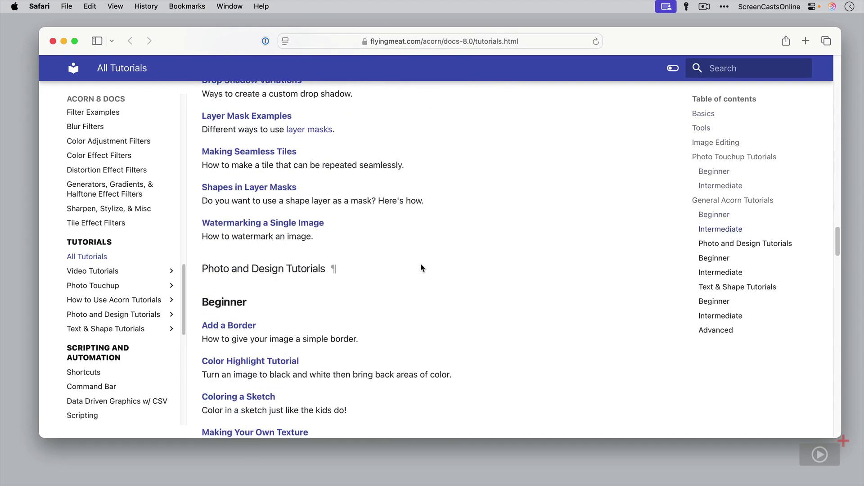
{"action": "scroll", "coordinate": [420, 268], "scroll_direction": "down", "scroll_amount": 15}
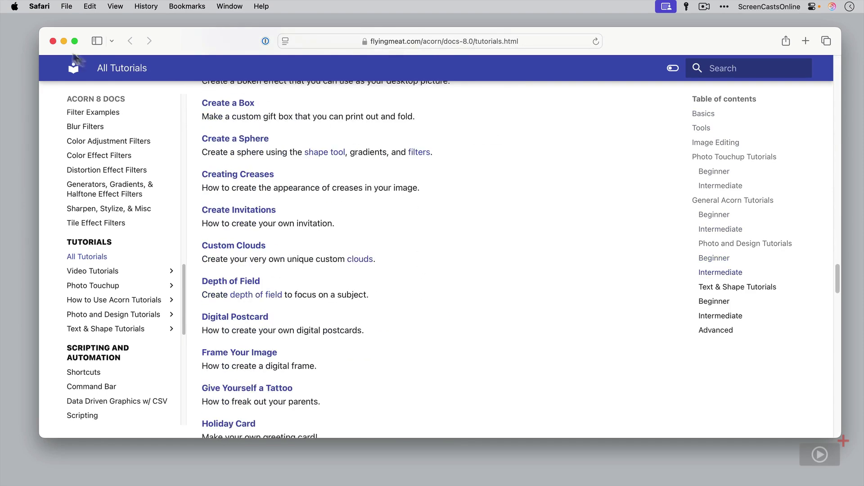
{"action": "left_click", "coordinate": [52, 41]}
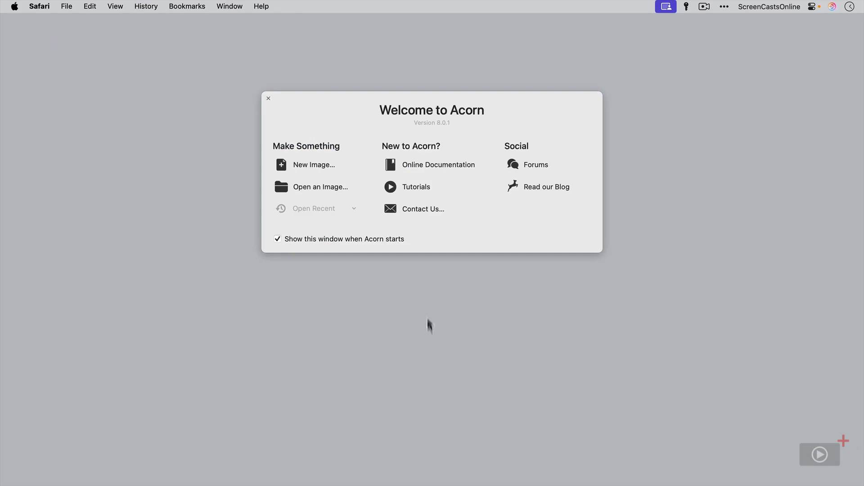
Step: Open the New Image dialog and view the size presets without choosing one
{"action": "left_click", "coordinate": [311, 164]}
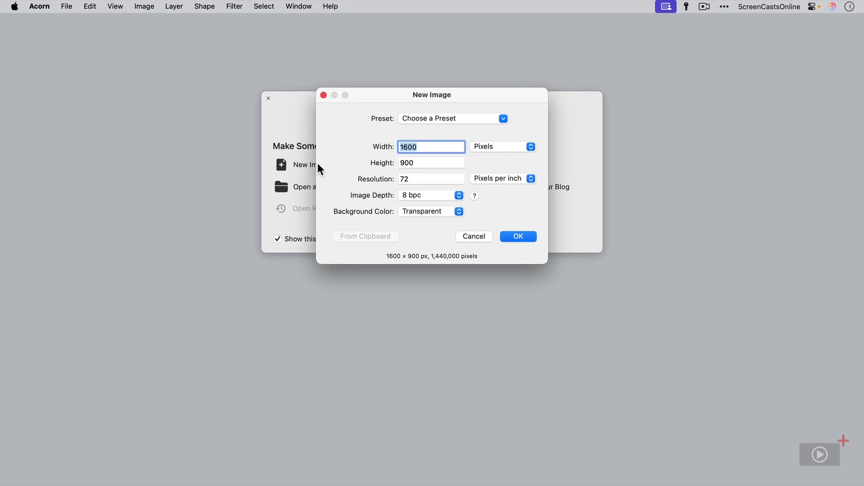
{"action": "left_click", "coordinate": [484, 119]}
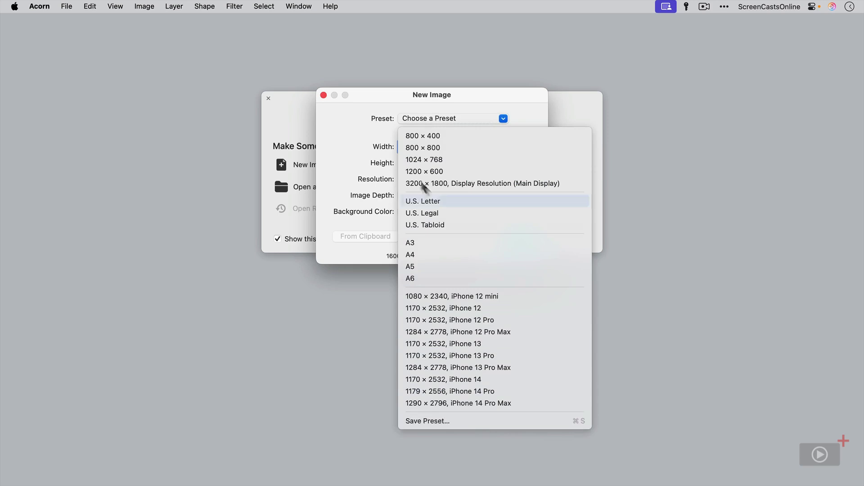
{"action": "left_click", "coordinate": [333, 132]}
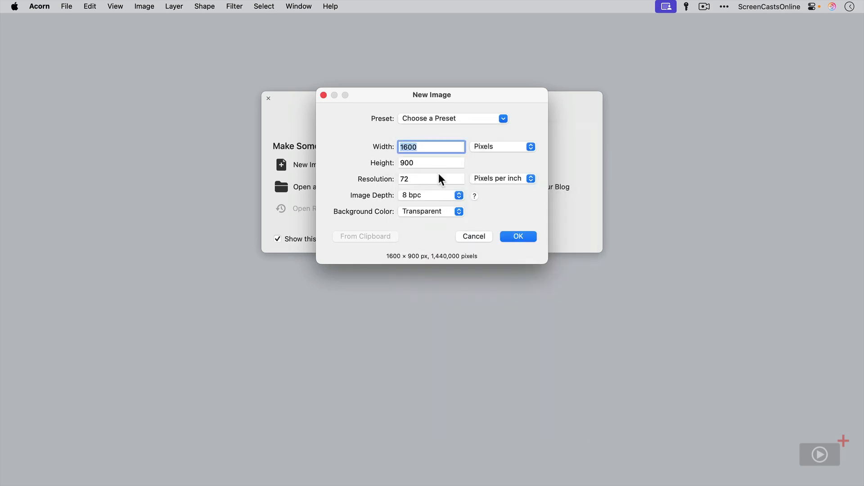
Step: Keep Pixels units and 8 bpc depth, and change the background colour to White
{"action": "left_click", "coordinate": [516, 146]}
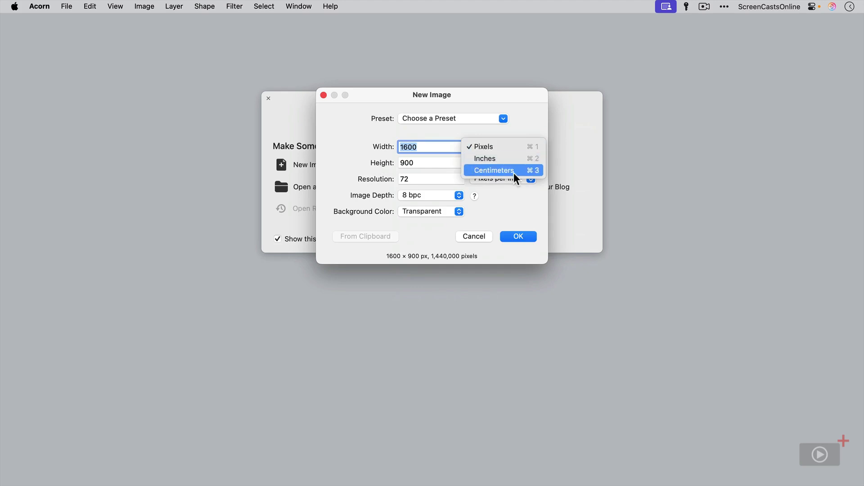
{"action": "left_click", "coordinate": [519, 128]}
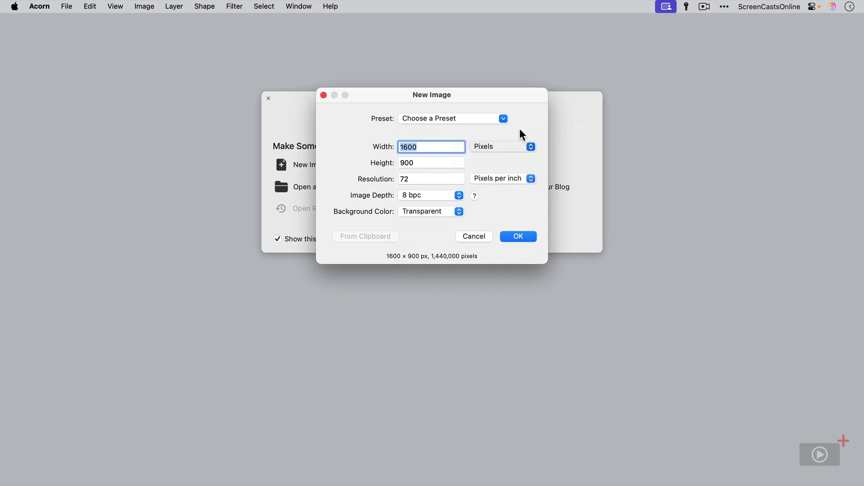
{"action": "left_click", "coordinate": [441, 198]}
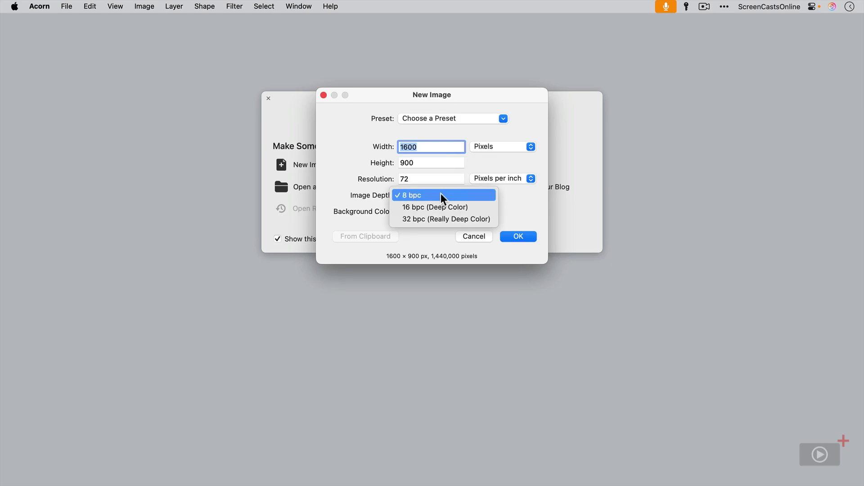
{"action": "left_click", "coordinate": [341, 186]}
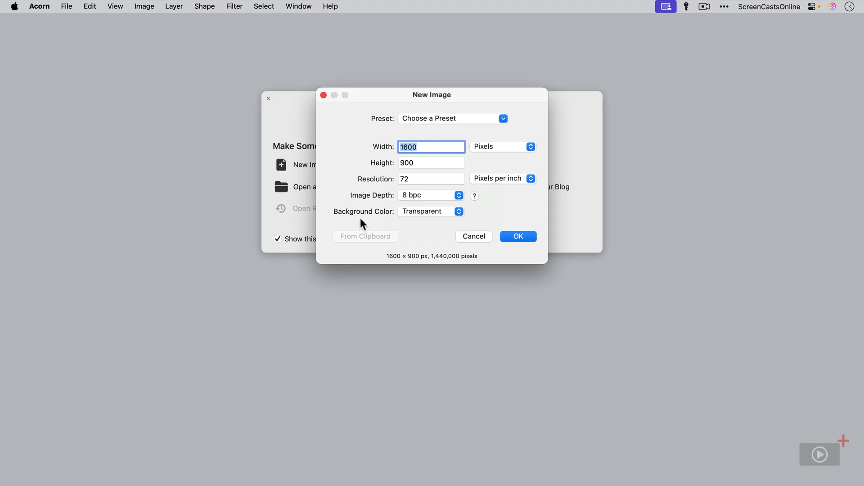
{"action": "left_click", "coordinate": [446, 212]}
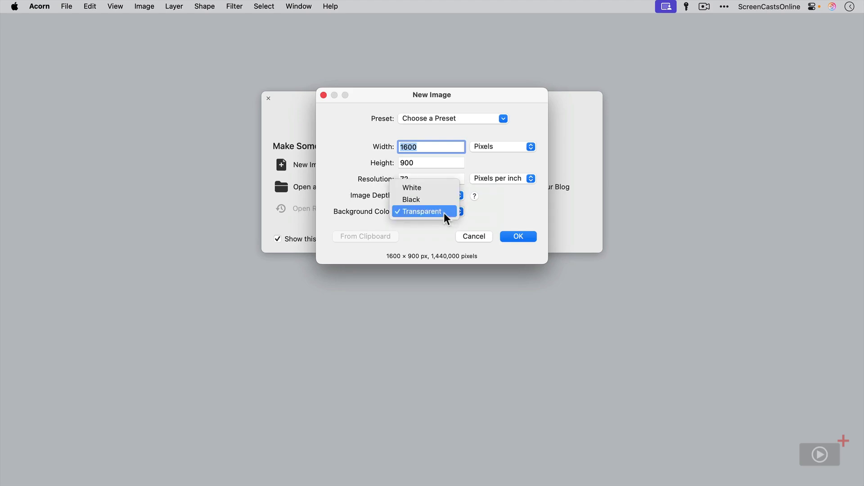
{"action": "left_click", "coordinate": [436, 190]}
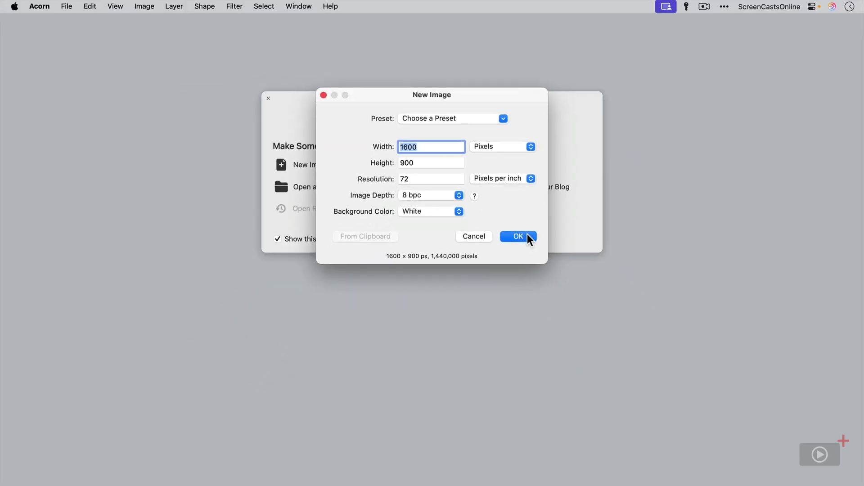
Step: Confirm the New Image dialog to create the white 1600 × 900 px Untitled canvas
{"action": "left_click", "coordinate": [518, 236]}
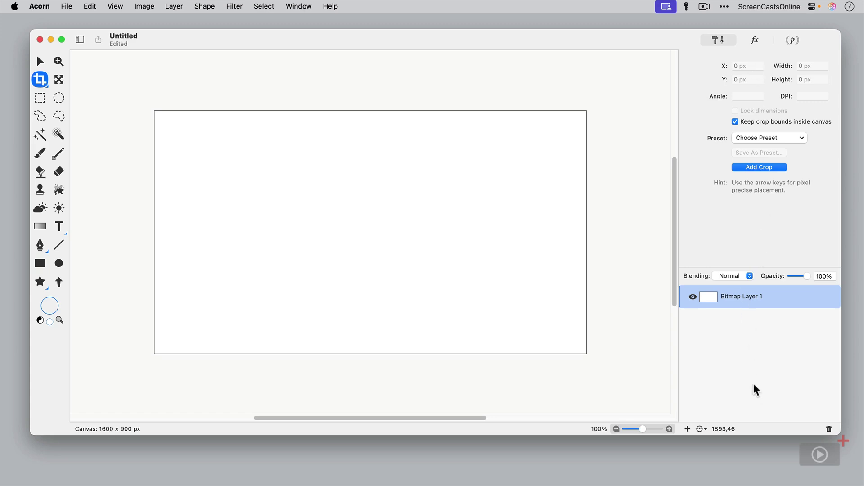
{"action": "left_click", "coordinate": [40, 6]}
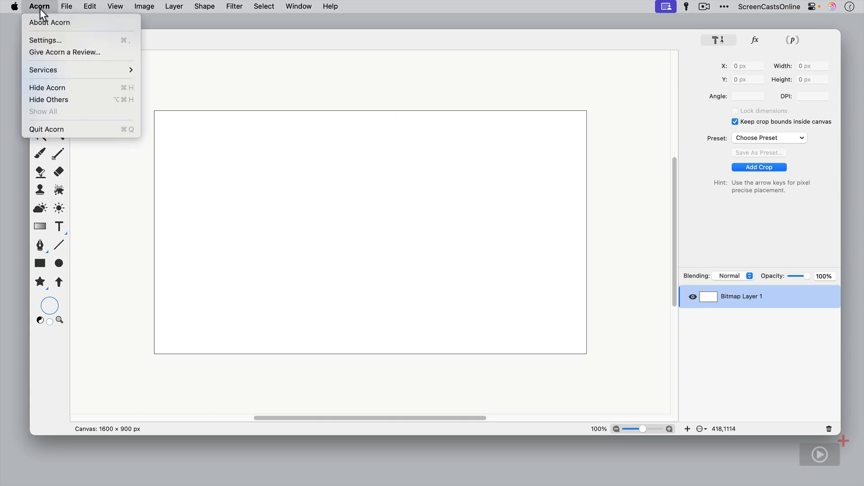
{"action": "left_click", "coordinate": [33, 37]}
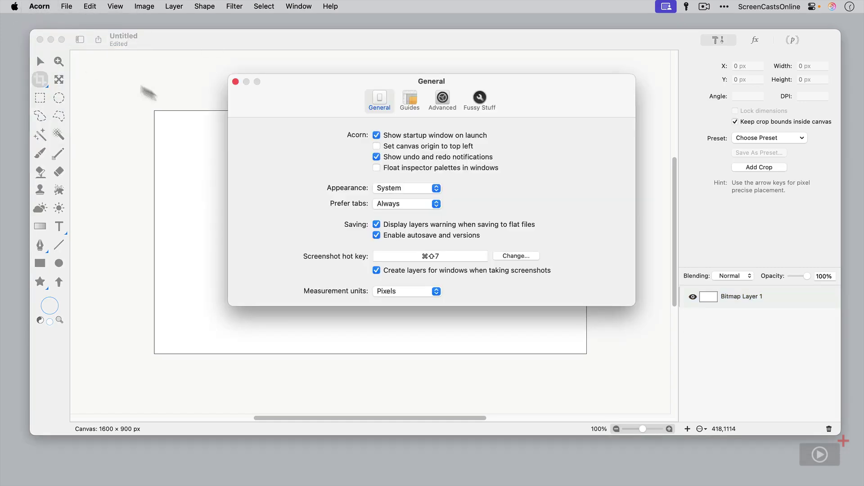
{"action": "left_click", "coordinate": [376, 168]}
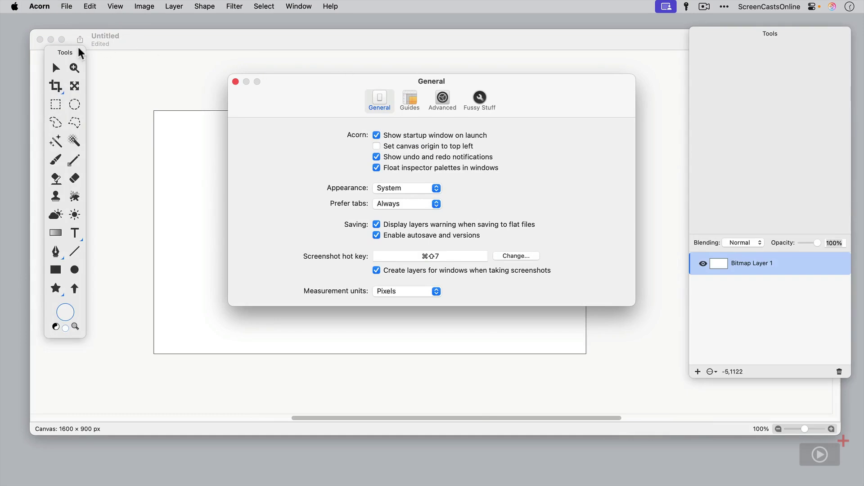
{"action": "mouse_move", "coordinate": [80, 50]}
{"action": "left_mouse_down"}
{"action": "mouse_move", "coordinate": [167, 88]}
{"action": "mouse_move", "coordinate": [66, 52]}
{"action": "left_mouse_up"}
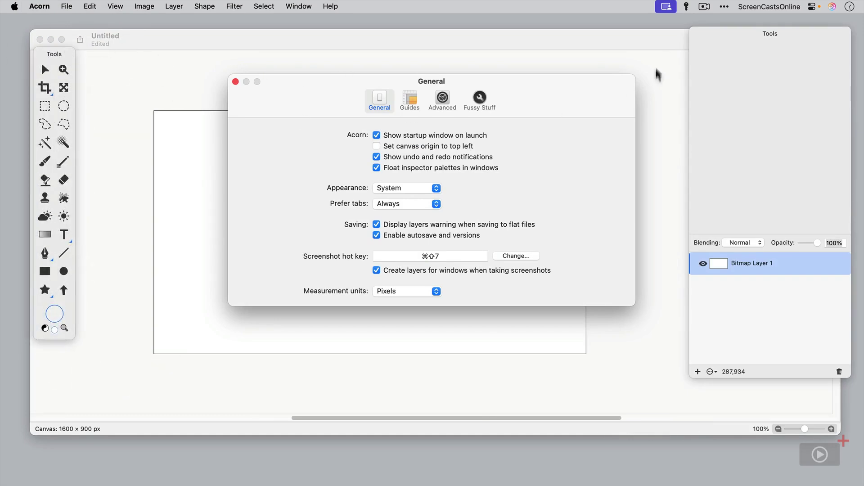
{"action": "left_click_drag", "start_coordinate": [727, 39], "coordinate": [714, 49]}
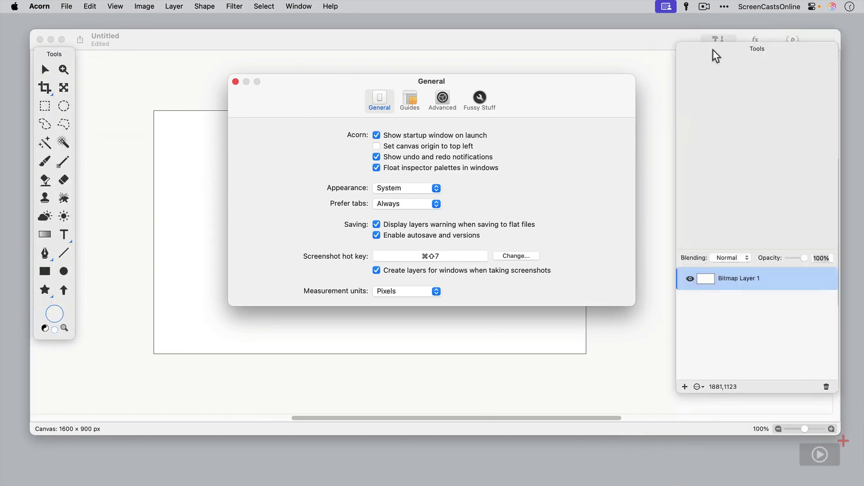
{"action": "left_click", "coordinate": [376, 168]}
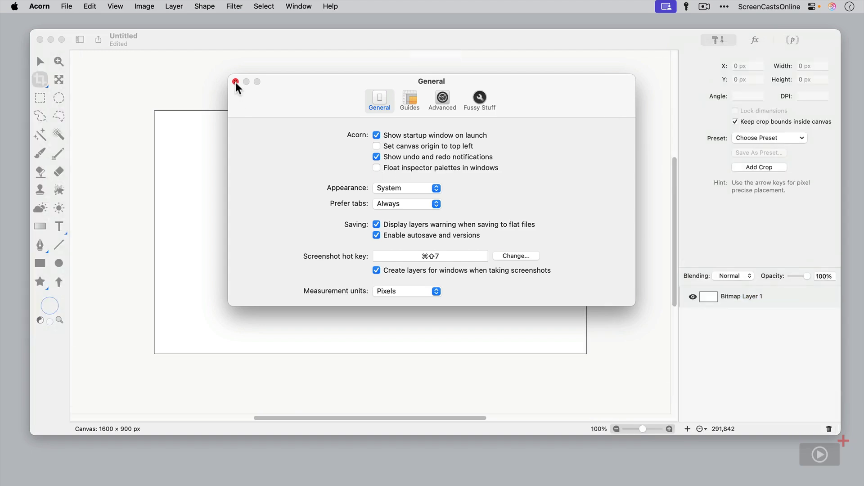
{"action": "left_click", "coordinate": [236, 82]}
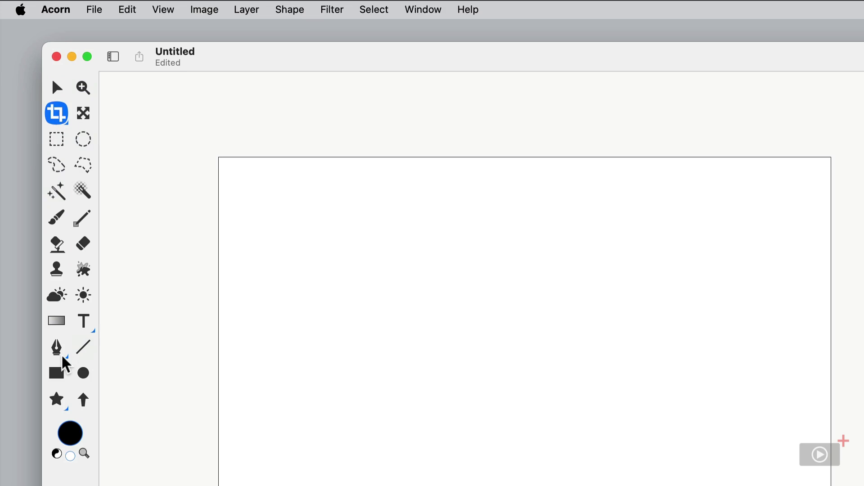
{"action": "left_click", "coordinate": [58, 113]}
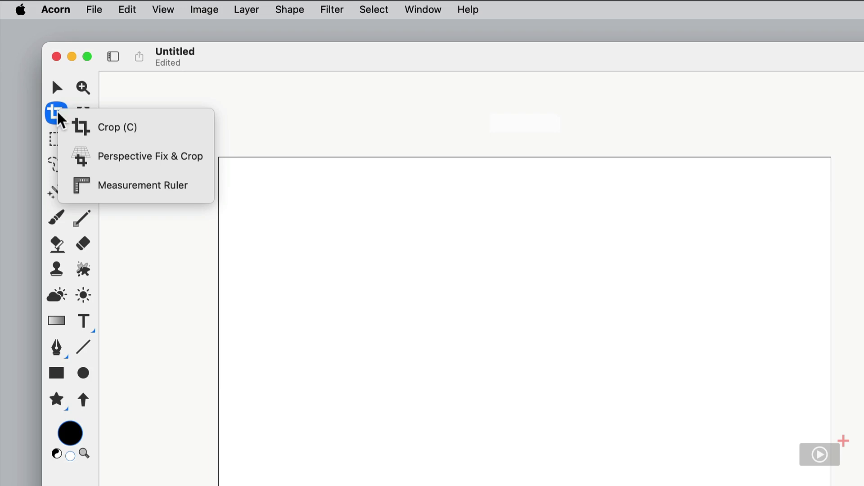
{"action": "left_click", "coordinate": [61, 119]}
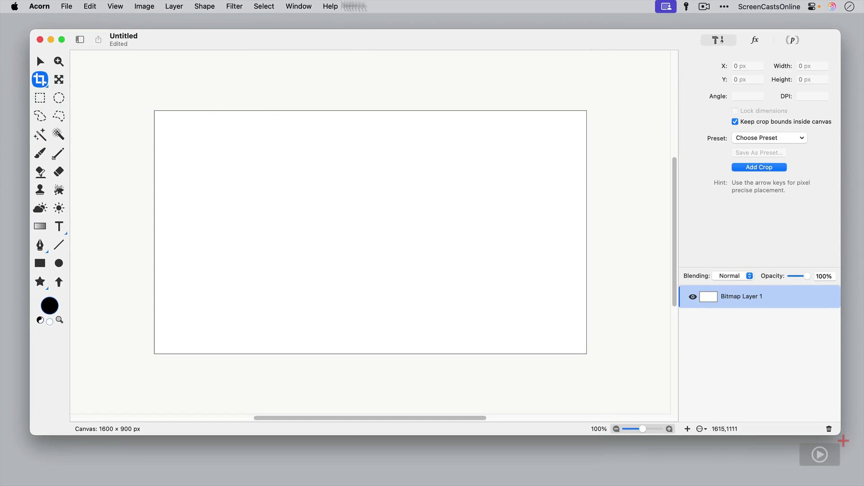
Step: Select the Paint tool with the Basic Round, 20 px brush at 100% opacity
{"action": "left_click", "coordinate": [40, 153]}
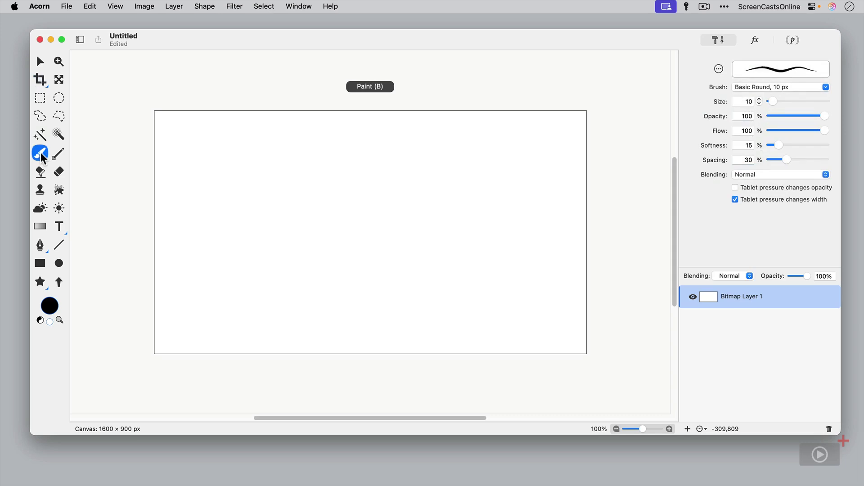
{"action": "left_click", "coordinate": [767, 87]}
{"action": "mouse_move", "coordinate": [768, 99]}
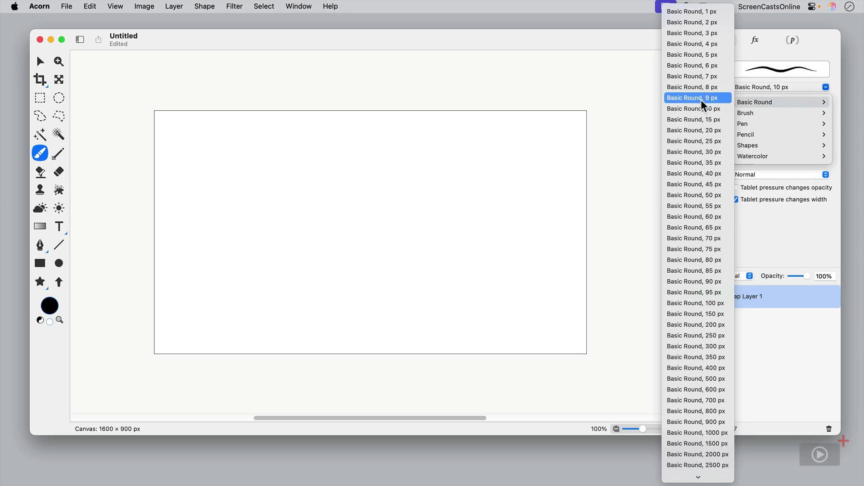
{"action": "left_click", "coordinate": [696, 131]}
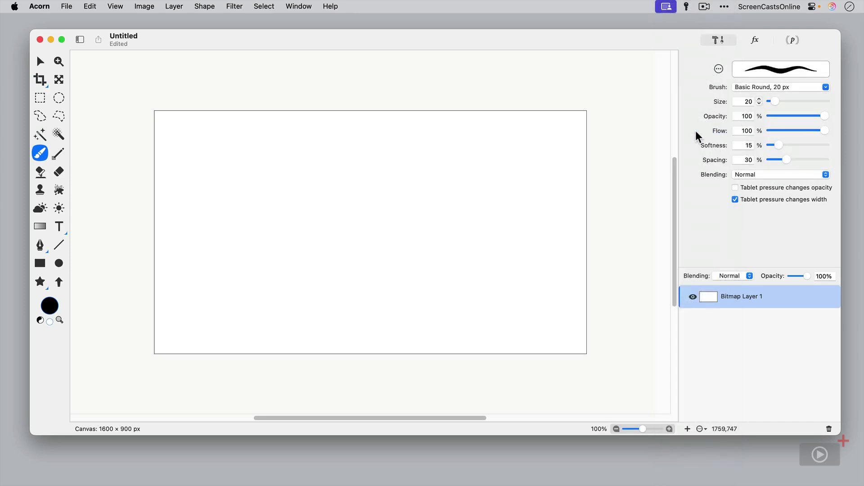
{"action": "mouse_move", "coordinate": [822, 116]}
{"action": "left_mouse_down"}
{"action": "mouse_move", "coordinate": [776, 116]}
{"action": "mouse_move", "coordinate": [829, 116]}
{"action": "left_mouse_up"}
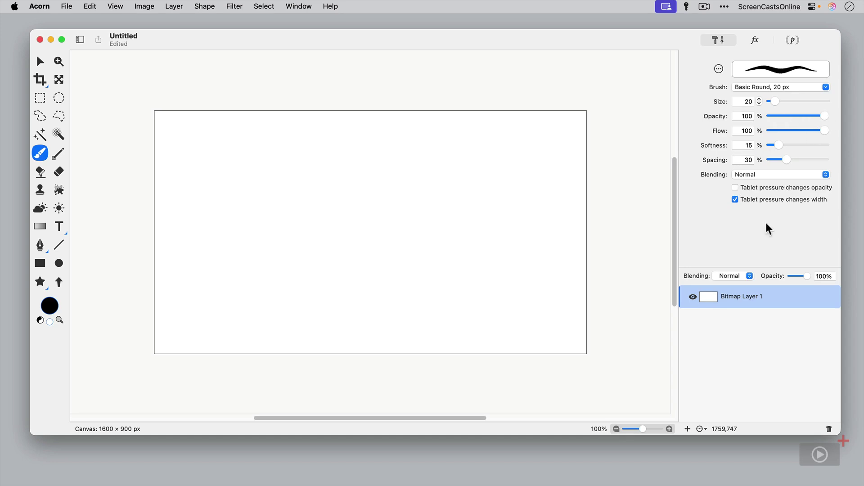